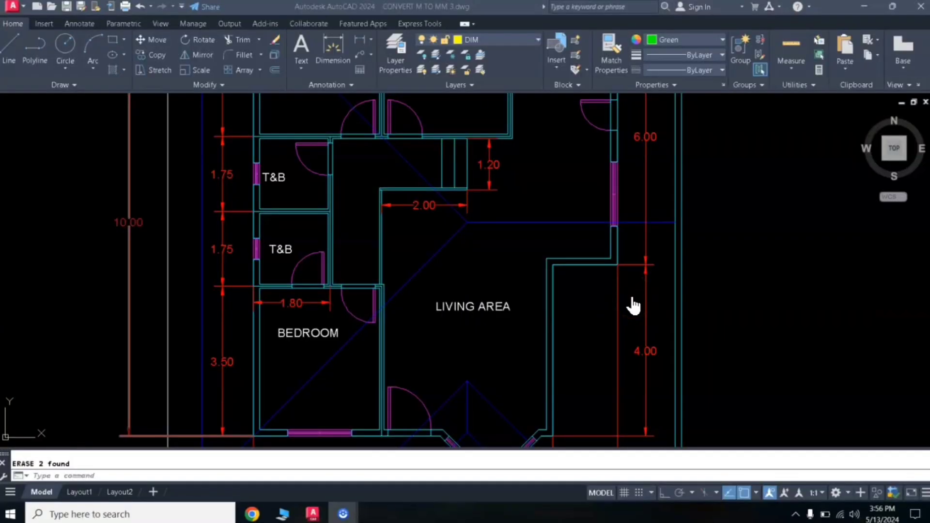
Pan and zoom to centre the blank area right of the floor plan's living area.
{"action": "middle_click_drag", "start_coordinate": [655, 280], "coordinate": [533, 266]}
{"action": "scroll", "coordinate": [533, 265], "scroll_direction": "up", "scroll_amount": 4}
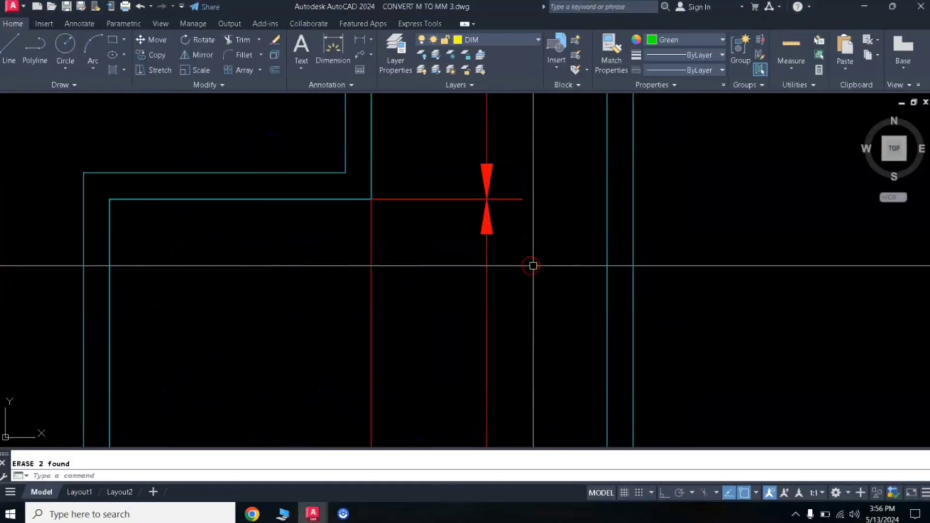
{"action": "scroll", "coordinate": [546, 264], "scroll_direction": "down", "scroll_amount": 2}
{"action": "middle_click_drag", "start_coordinate": [594, 256], "coordinate": [545, 244]}
{"action": "scroll", "coordinate": [544, 216], "scroll_direction": "down", "scroll_amount": 3}
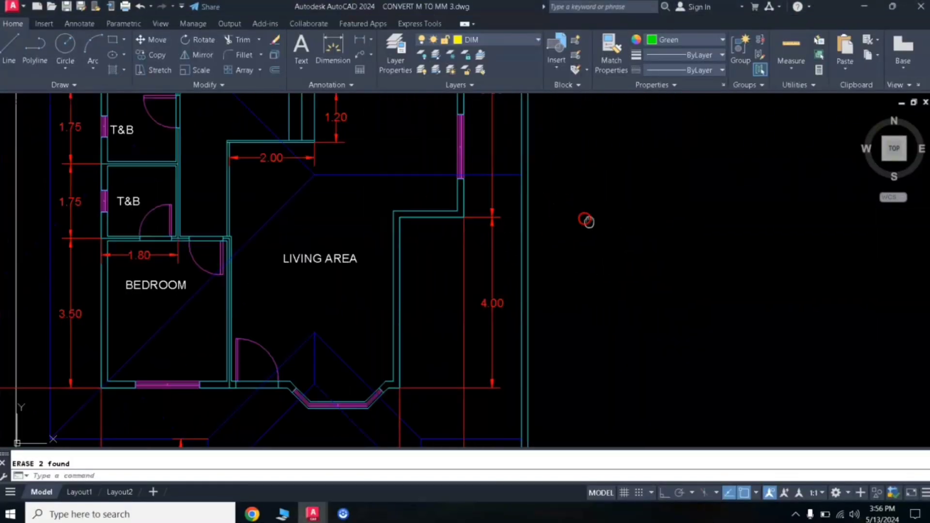
{"action": "mouse_move", "coordinate": [587, 220]}
{"action": "middle_mouse_down"}
{"action": "mouse_move", "coordinate": [683, 251]}
{"action": "mouse_move", "coordinate": [376, 256]}
{"action": "middle_mouse_up"}
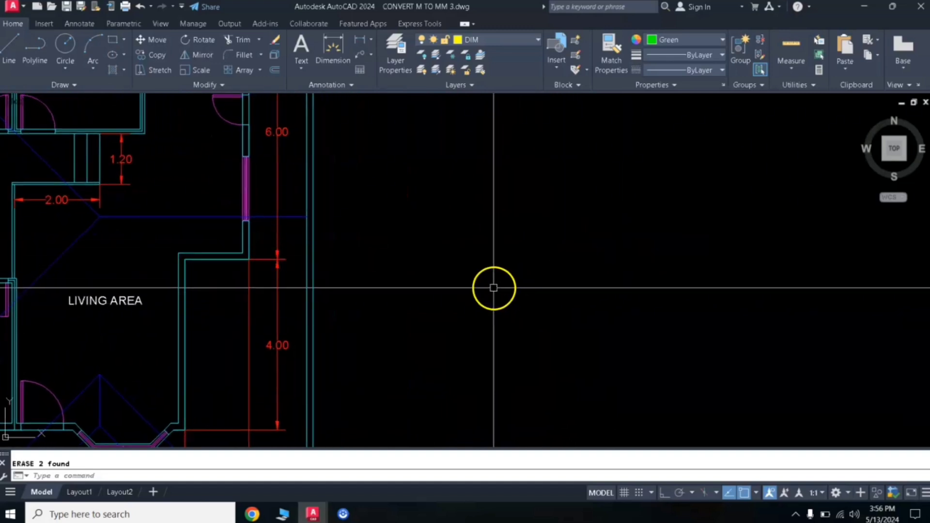
Draw a three-point arc curving upward in the empty space beside the plan.
{"action": "left_click", "coordinate": [91, 49]}
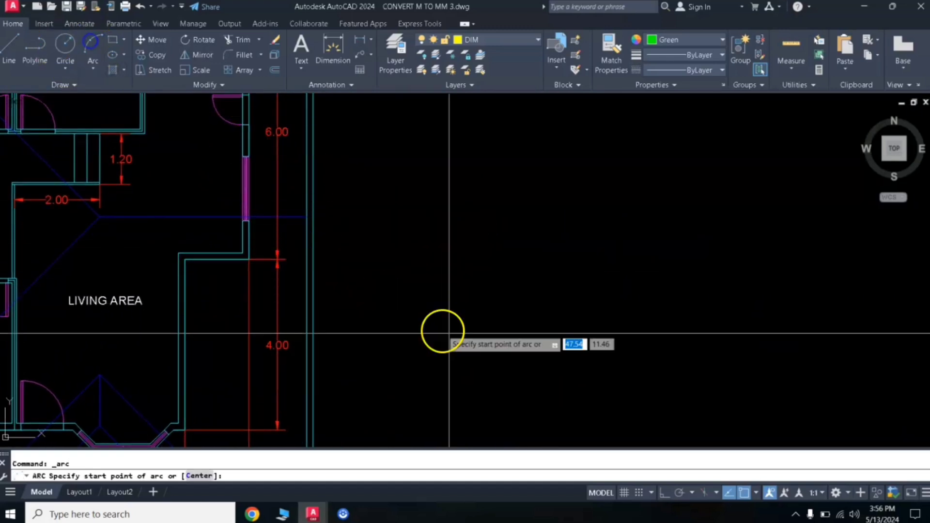
{"action": "left_click", "coordinate": [452, 348]}
{"action": "left_click", "coordinate": [570, 252]}
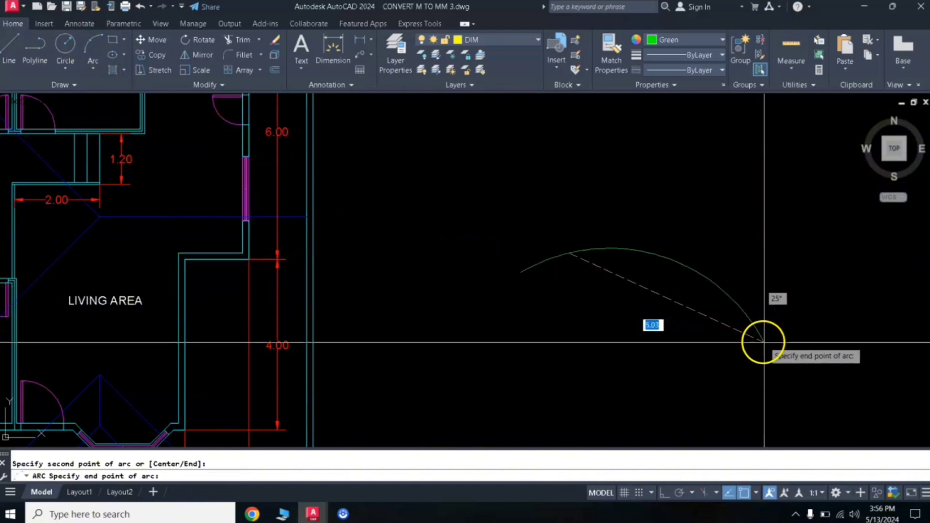
{"action": "left_click", "coordinate": [767, 349]}
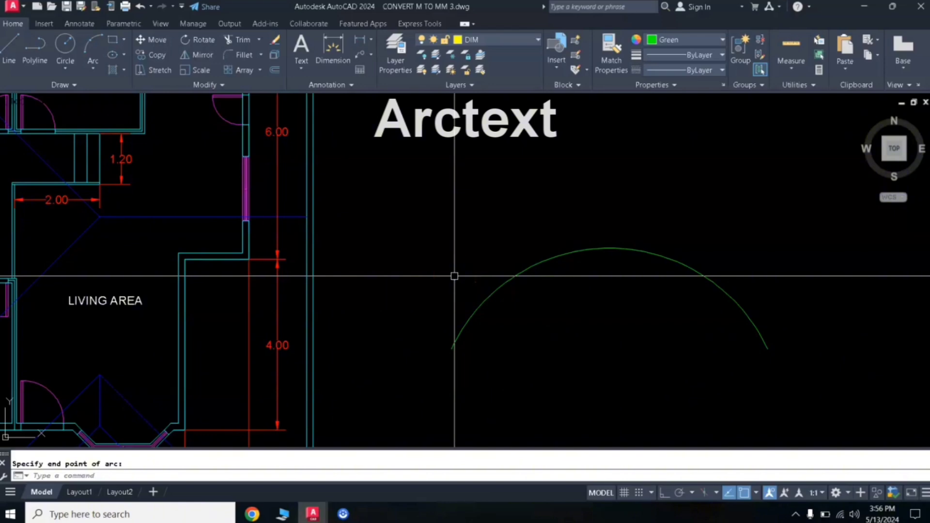
Run ARCTEXT on the green arc to add 'AUTOCAD OPERATOR' in yellow at 0.5 height.
{"action": "type", "text": "AR"}
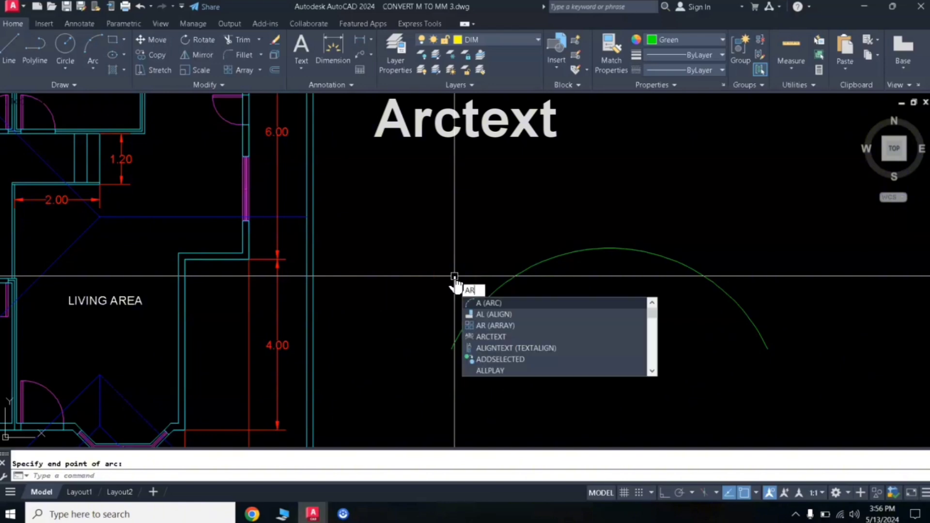
{"action": "type", "text": "C"}
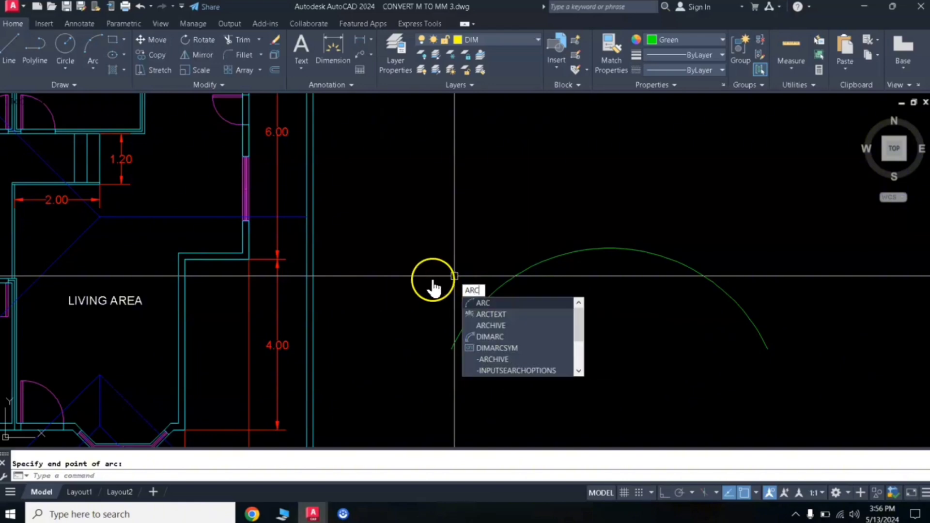
{"action": "left_click", "coordinate": [490, 314]}
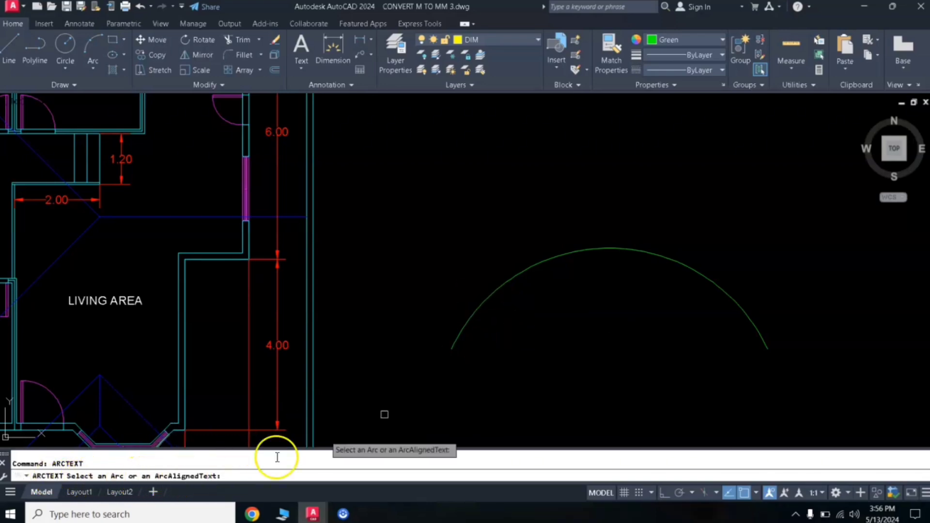
{"action": "left_click", "coordinate": [577, 250]}
{"action": "type", "text": "AUTOCAD OPERATOR"}
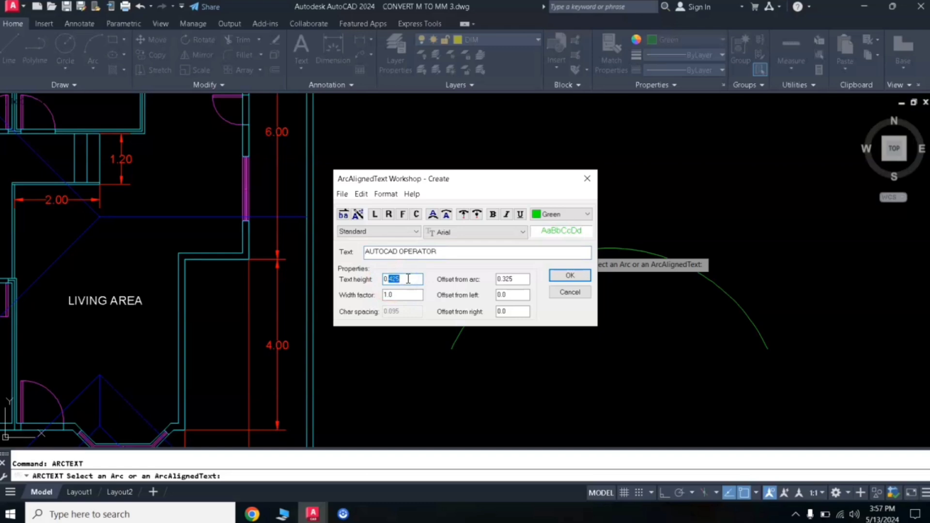
{"action": "left_click", "coordinate": [575, 218]}
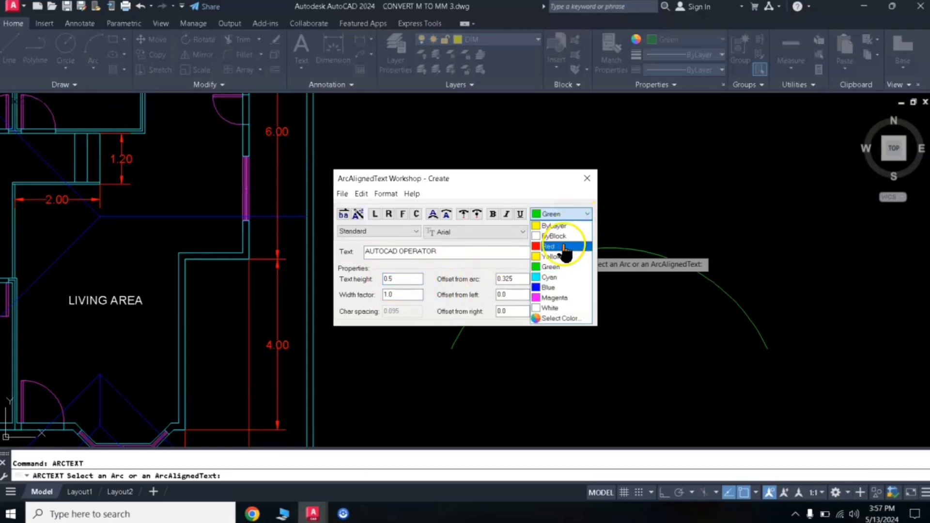
{"action": "left_click", "coordinate": [554, 258]}
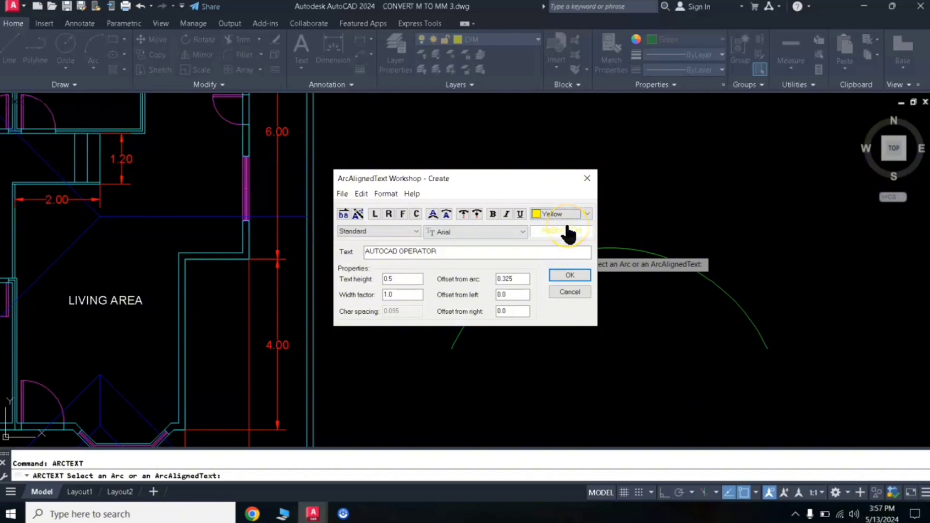
{"action": "left_click", "coordinate": [565, 278]}
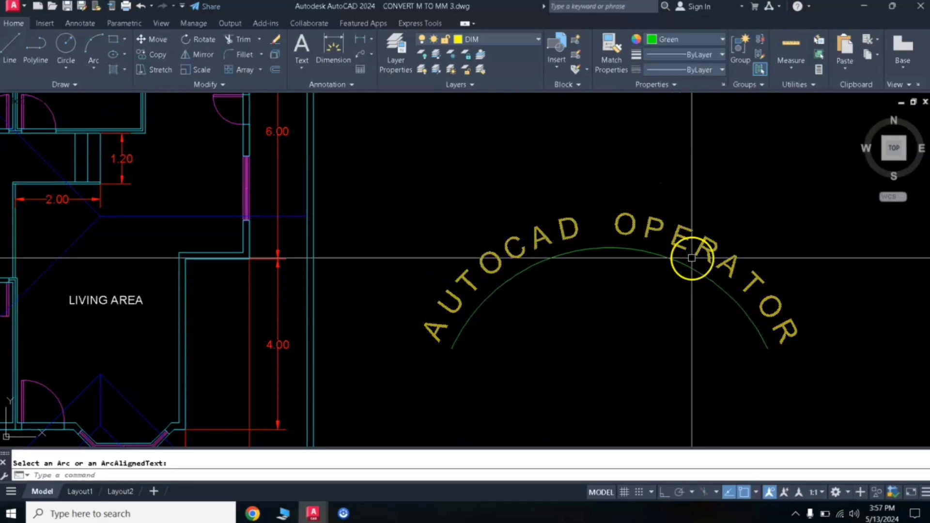
Draw a circle by centre and radius to the right of the curved arc text.
{"action": "scroll", "coordinate": [145, 132], "scroll_direction": "down", "scroll_amount": 2}
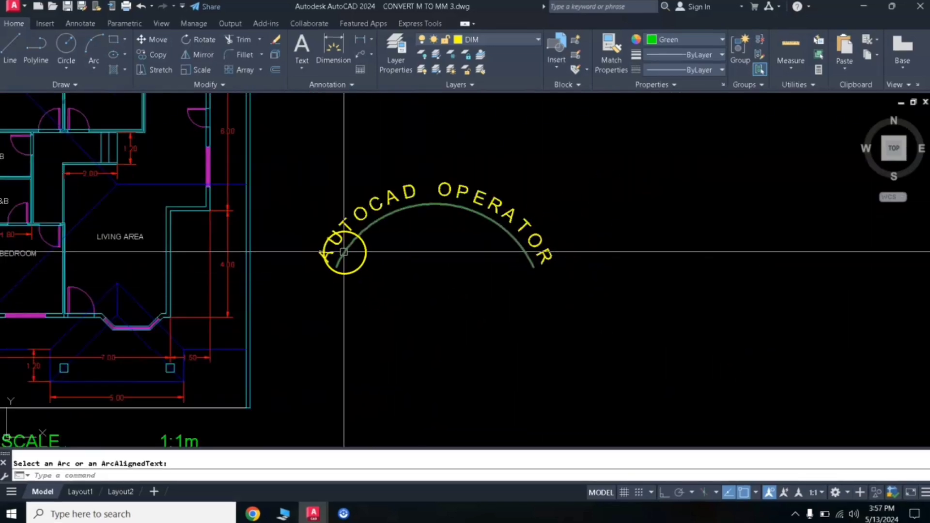
{"action": "scroll", "coordinate": [345, 251], "scroll_direction": "up", "scroll_amount": 2}
{"action": "scroll", "coordinate": [339, 242], "scroll_direction": "down", "scroll_amount": 2}
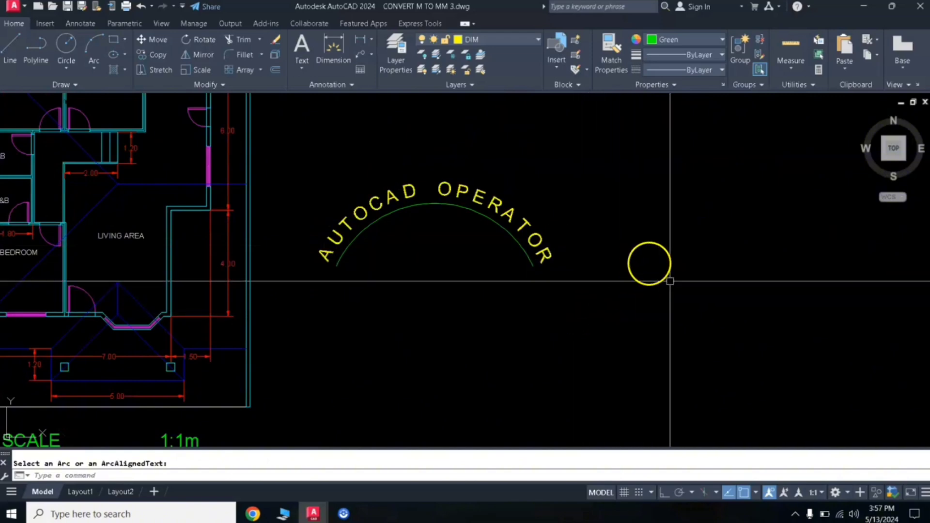
{"action": "middle_click_drag", "start_coordinate": [670, 296], "coordinate": [508, 261]}
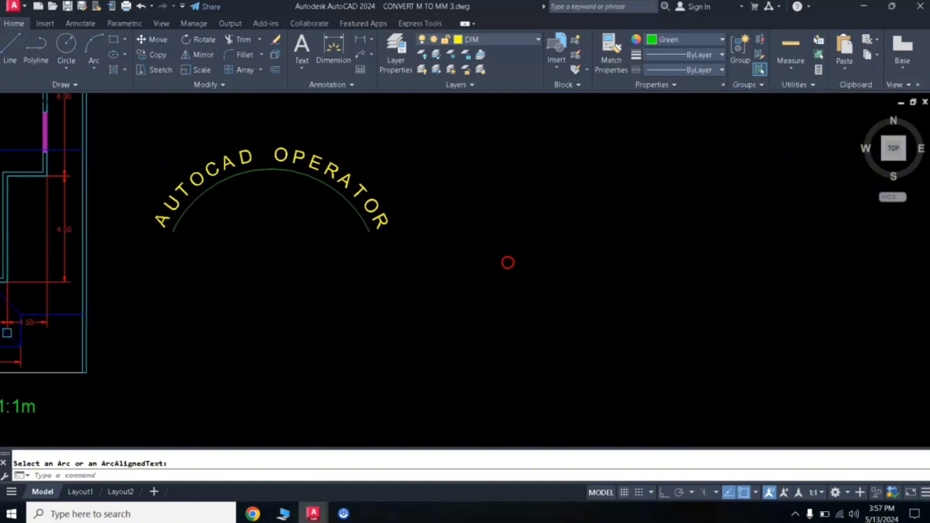
{"action": "left_click", "coordinate": [65, 57]}
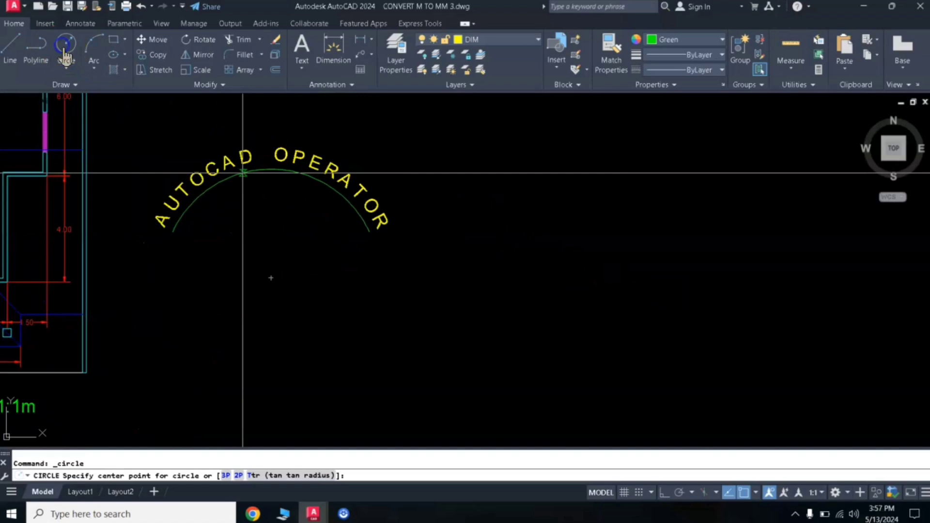
{"action": "left_click", "coordinate": [626, 319]}
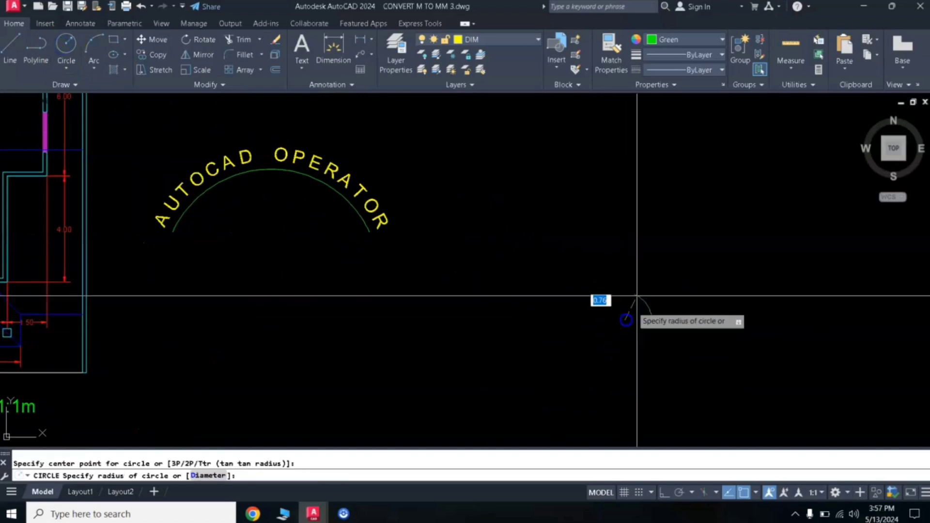
{"action": "left_click", "coordinate": [645, 202]}
{"action": "middle_click_drag", "start_coordinate": [576, 310], "coordinate": [552, 257]}
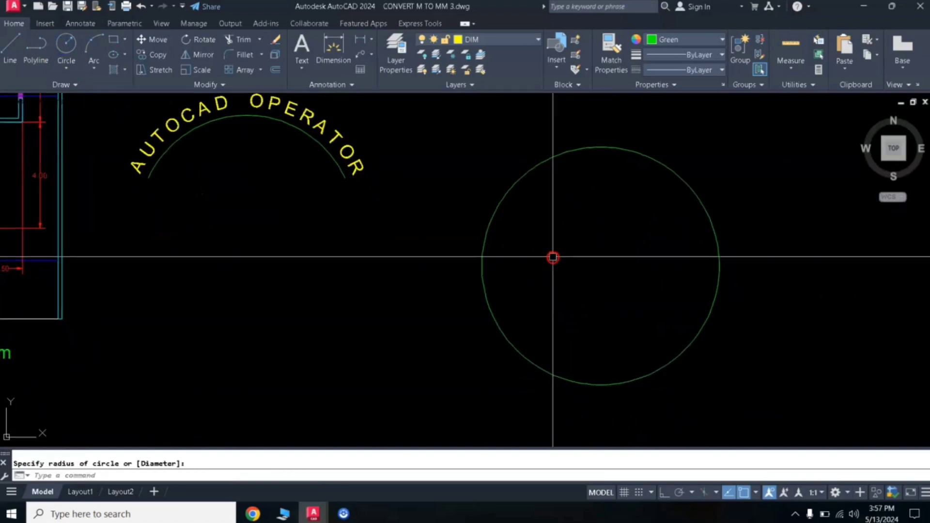
Draw helper lines from the circle's centre down past its bottom edge.
{"action": "left_click", "coordinate": [13, 47]}
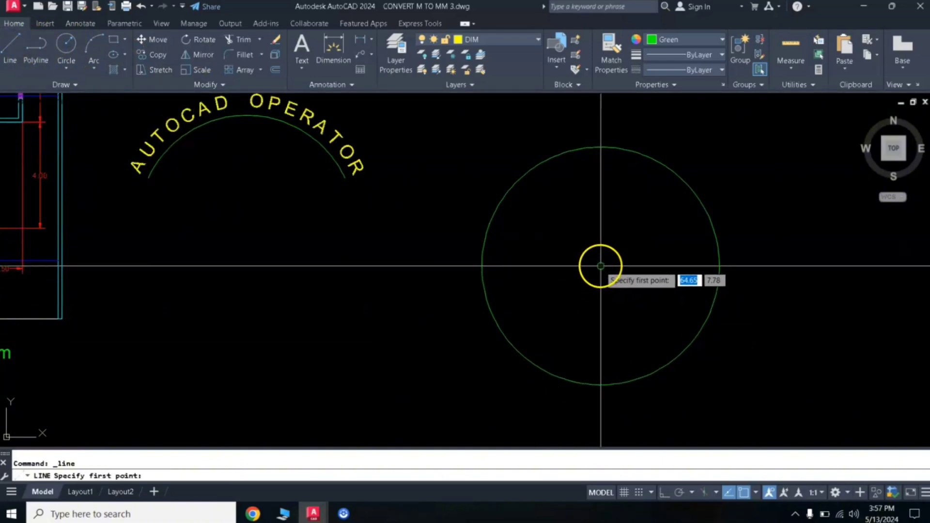
{"action": "left_click", "coordinate": [600, 266]}
{"action": "left_click", "coordinate": [601, 385]}
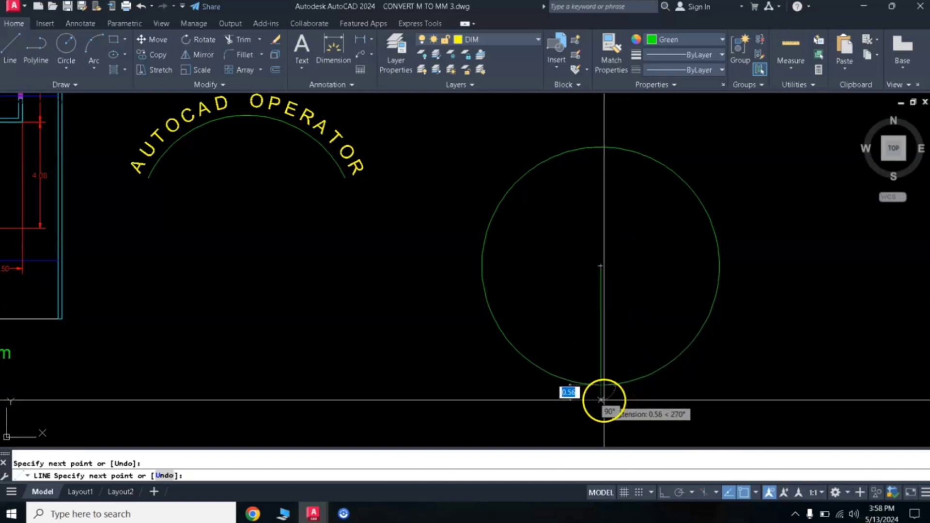
{"action": "left_click", "coordinate": [605, 399]}
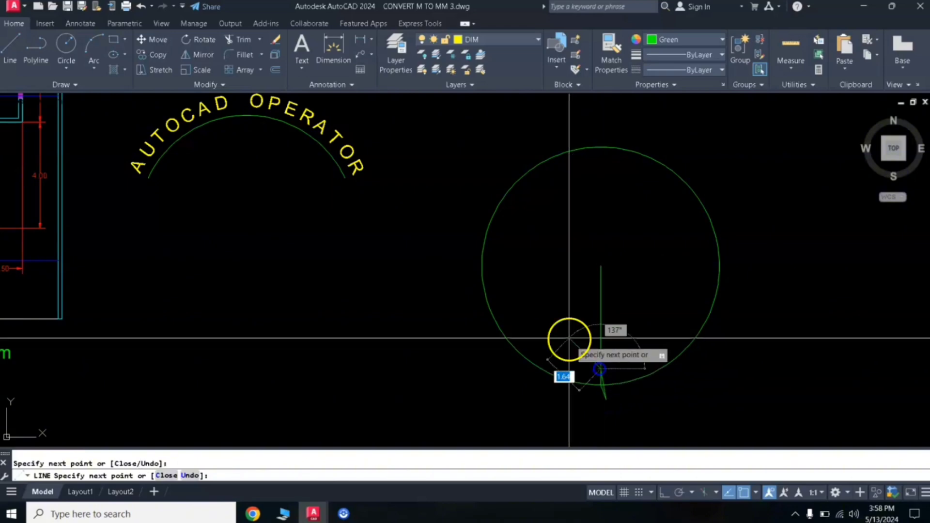
{"action": "key", "text": "Return"}
{"action": "scroll", "coordinate": [603, 383], "scroll_direction": "up", "scroll_amount": 5}
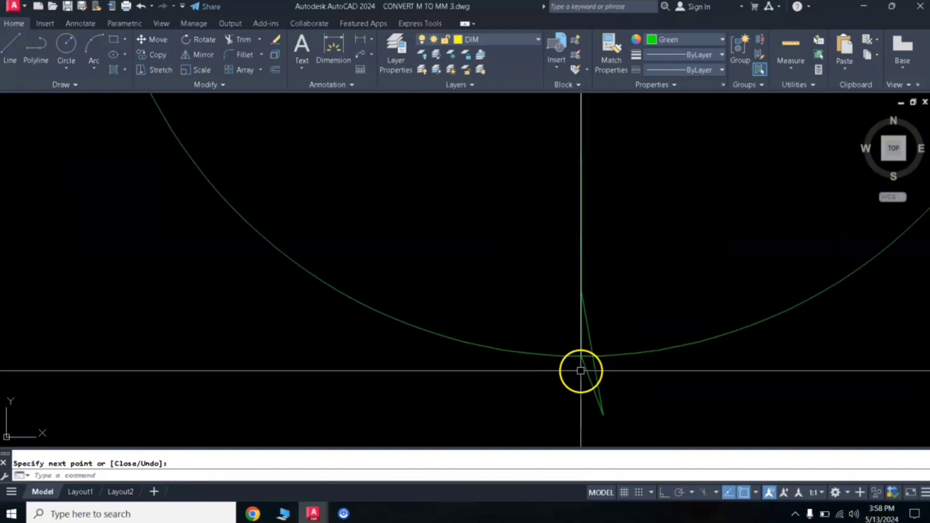
{"action": "scroll", "coordinate": [598, 375], "scroll_direction": "up", "scroll_amount": 4}
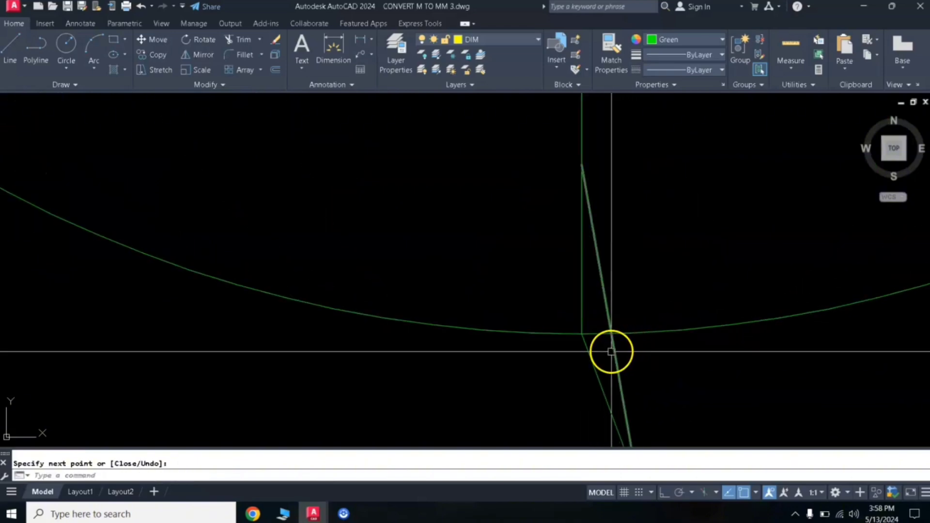
Move the angled helper line onto the circle's bottom beside the vertical line.
{"action": "right_click", "coordinate": [613, 351]}
{"action": "type", "text": "M"}
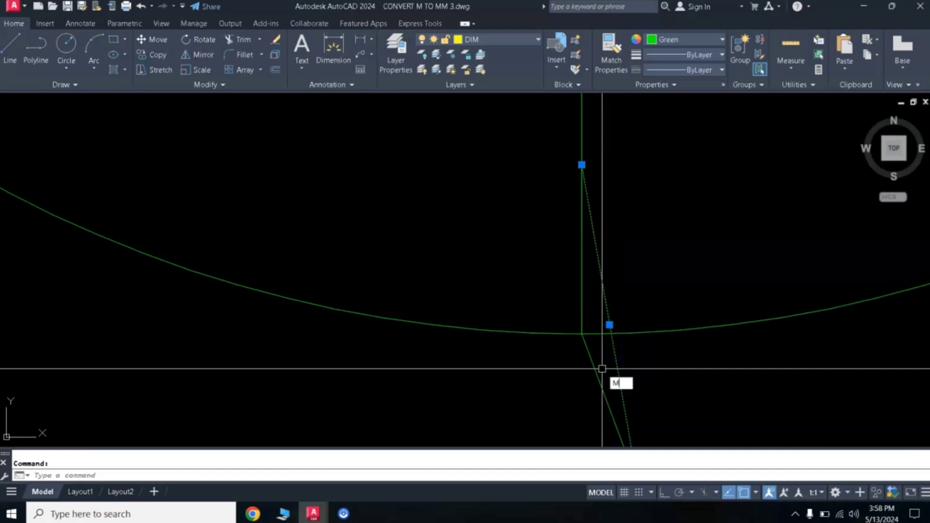
{"action": "right_click", "coordinate": [684, 405]}
{"action": "left_click", "coordinate": [723, 383]}
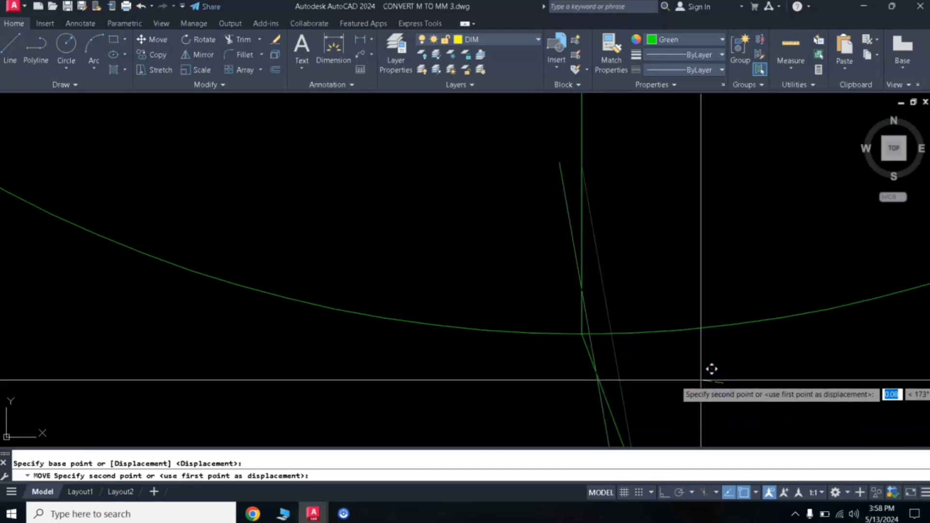
{"action": "left_click", "coordinate": [701, 380]}
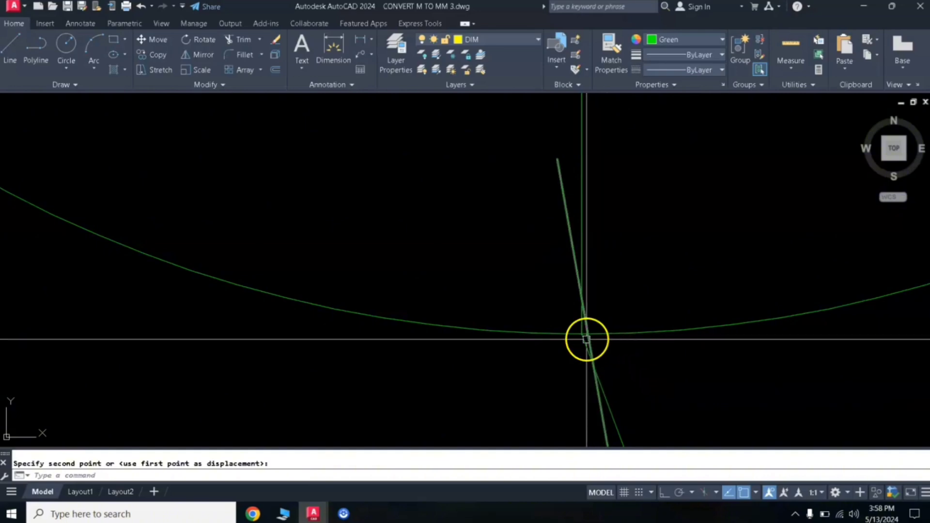
{"action": "scroll", "coordinate": [585, 345], "scroll_direction": "up", "scroll_amount": 3}
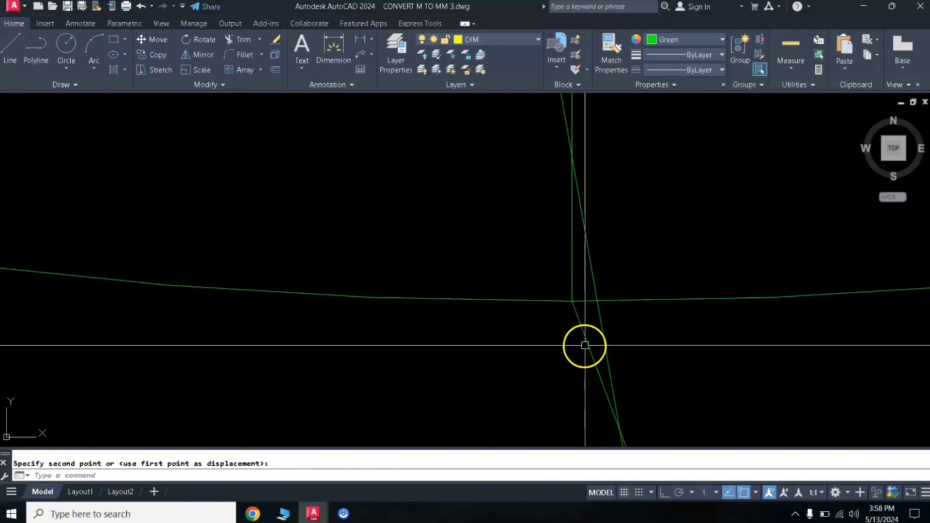
{"action": "left_click", "coordinate": [585, 307]}
Trim the circle between the two lines, then erase the three helper lines.
{"action": "type", "text": "tr"}
{"action": "key", "text": "Return"}
{"action": "left_click", "coordinate": [586, 300]}
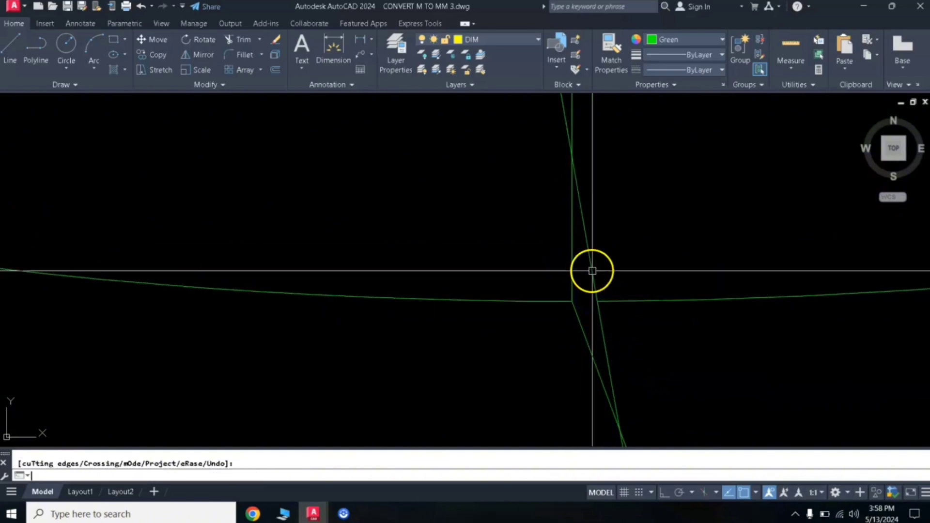
{"action": "left_click", "coordinate": [580, 227]}
{"action": "left_click", "coordinate": [544, 235]}
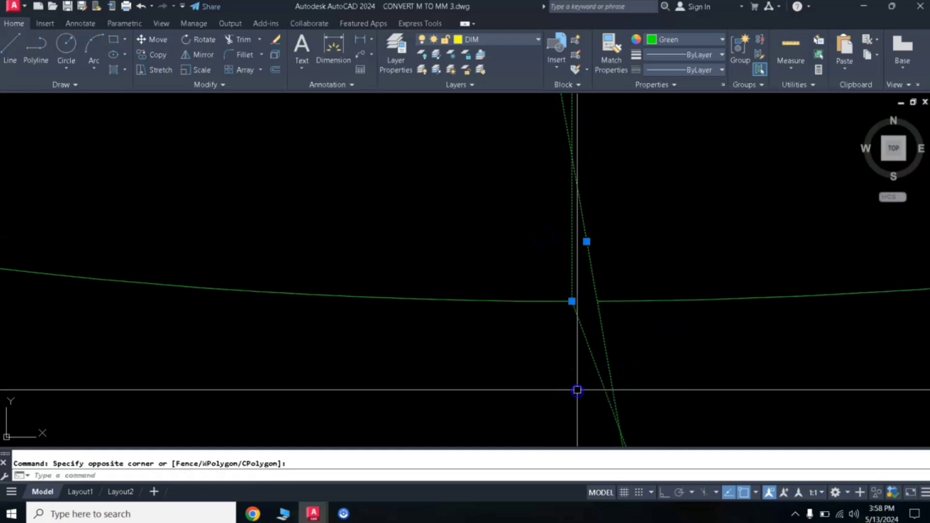
{"action": "key", "text": "Delete"}
{"action": "scroll", "coordinate": [574, 381], "scroll_direction": "down", "scroll_amount": 3}
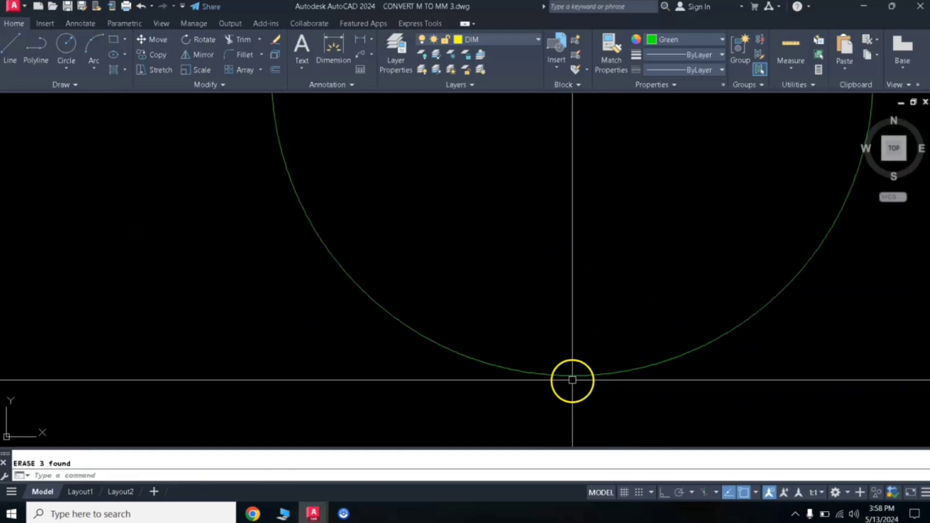
Use ARCTEXT on the green circle to wrap 'AUTOCAD OPERATOR' in cyan around it.
{"action": "scroll", "coordinate": [578, 290], "scroll_direction": "down", "scroll_amount": 4}
{"action": "scroll", "coordinate": [586, 253], "scroll_direction": "up", "scroll_amount": 2}
{"action": "middle_click_drag", "start_coordinate": [585, 259], "coordinate": [576, 314]}
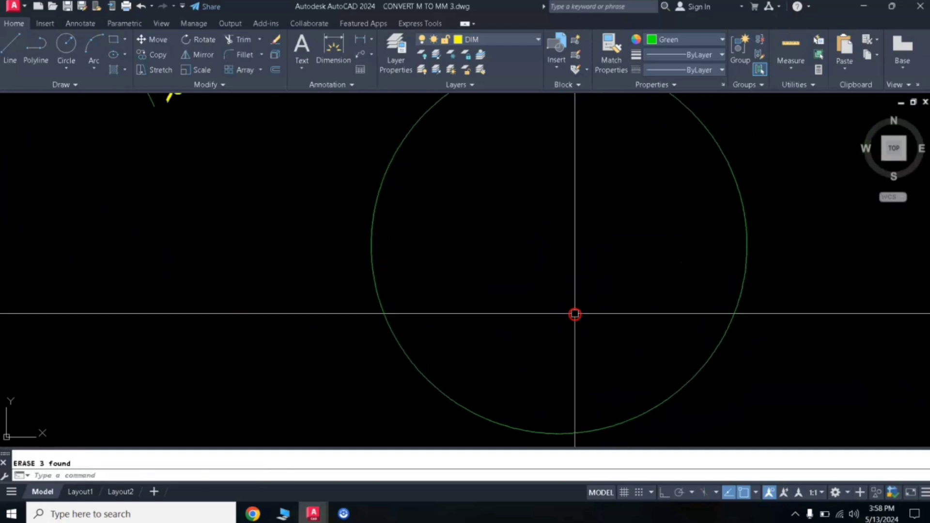
{"action": "scroll", "coordinate": [575, 266], "scroll_direction": "down", "scroll_amount": 2}
{"action": "middle_click_drag", "start_coordinate": [576, 261], "coordinate": [557, 270]}
{"action": "type", "text": "ARC"}
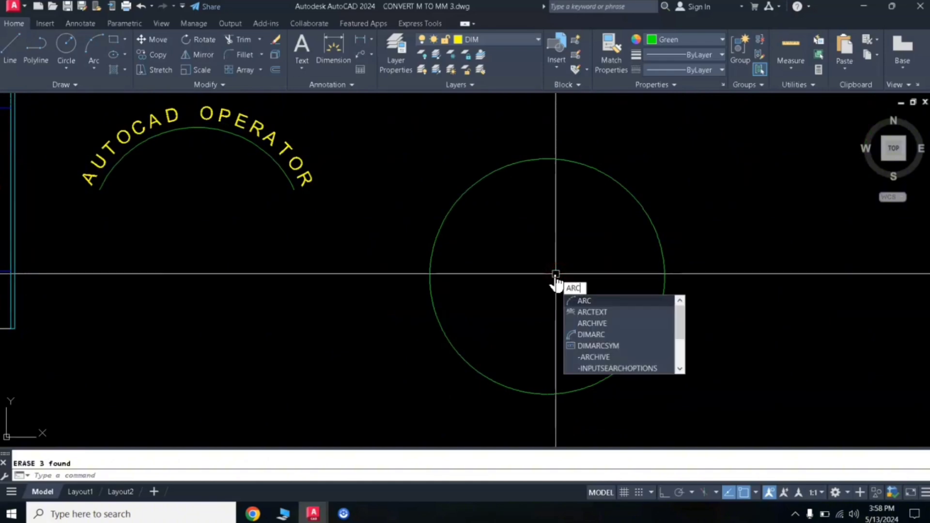
{"action": "left_click", "coordinate": [589, 312]}
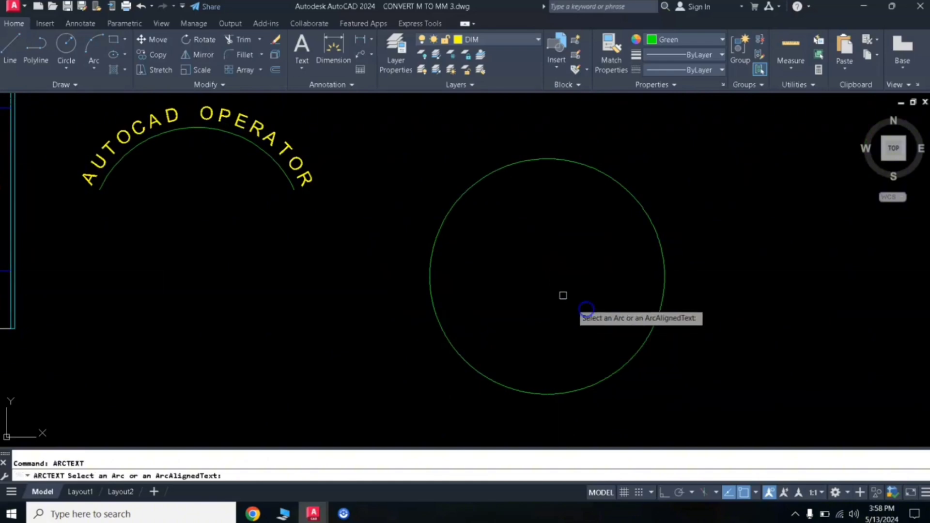
{"action": "left_click", "coordinate": [484, 178]}
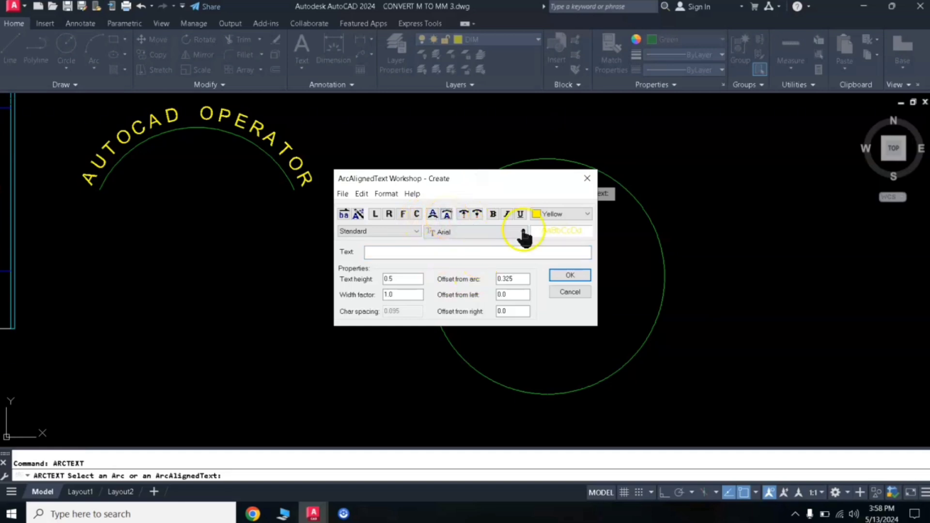
{"action": "left_click", "coordinate": [555, 215]}
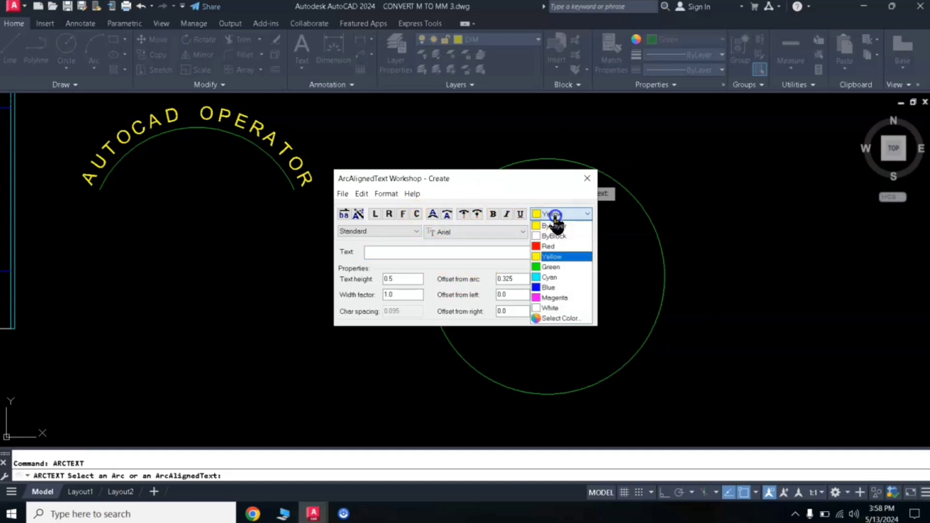
{"action": "left_click", "coordinate": [550, 278]}
{"action": "left_click", "coordinate": [388, 256]}
{"action": "type", "text": "AUTOCAD OPERATOR"}
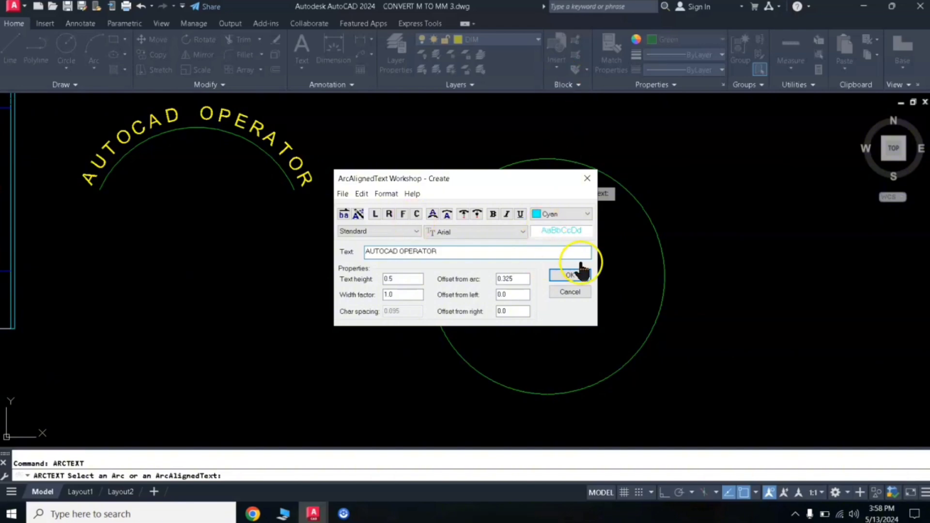
{"action": "left_click", "coordinate": [571, 275]}
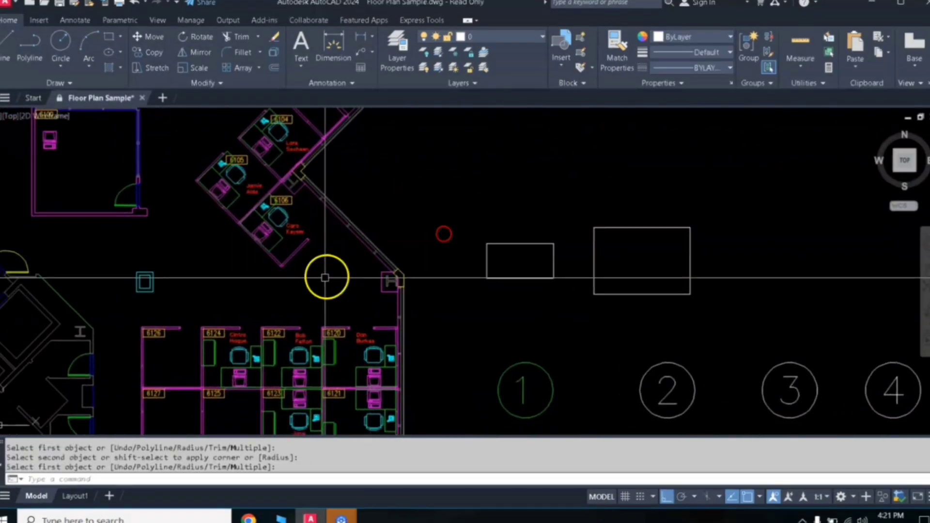
Pan and zoom Floor Plan Sample to the two rectangles beside the angled wall.
{"action": "middle_click_drag", "start_coordinate": [363, 223], "coordinate": [437, 206]}
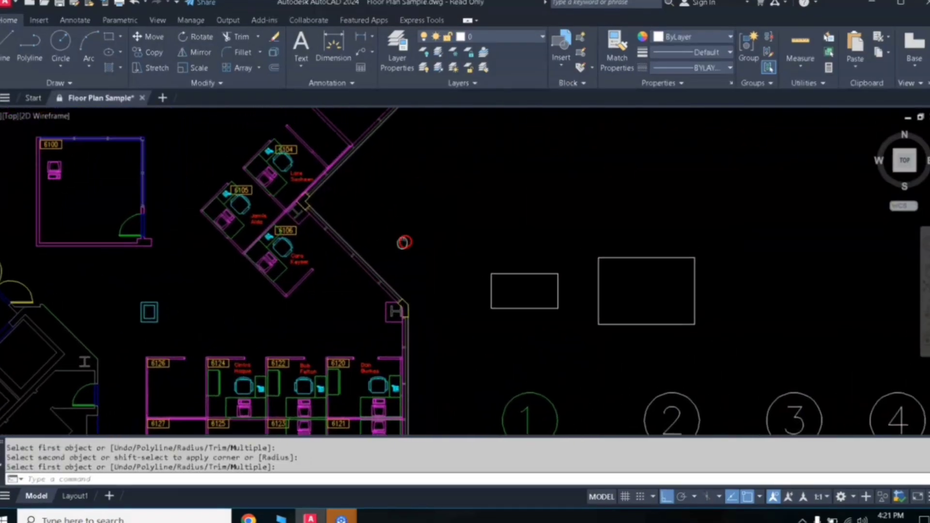
{"action": "middle_click_drag", "start_coordinate": [372, 295], "coordinate": [360, 230]}
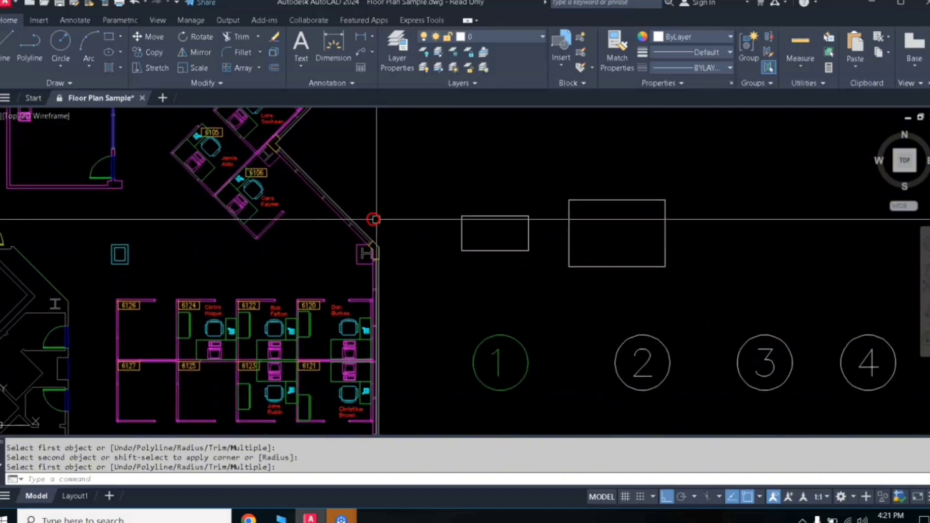
{"action": "mouse_move", "coordinate": [417, 208]}
{"action": "middle_mouse_down"}
{"action": "mouse_move", "coordinate": [400, 228]}
{"action": "mouse_move", "coordinate": [423, 222]}
{"action": "mouse_move", "coordinate": [428, 208]}
{"action": "mouse_move", "coordinate": [343, 251]}
{"action": "mouse_move", "coordinate": [409, 208]}
{"action": "middle_mouse_up"}
{"action": "scroll", "coordinate": [335, 305], "scroll_direction": "up", "scroll_amount": 3}
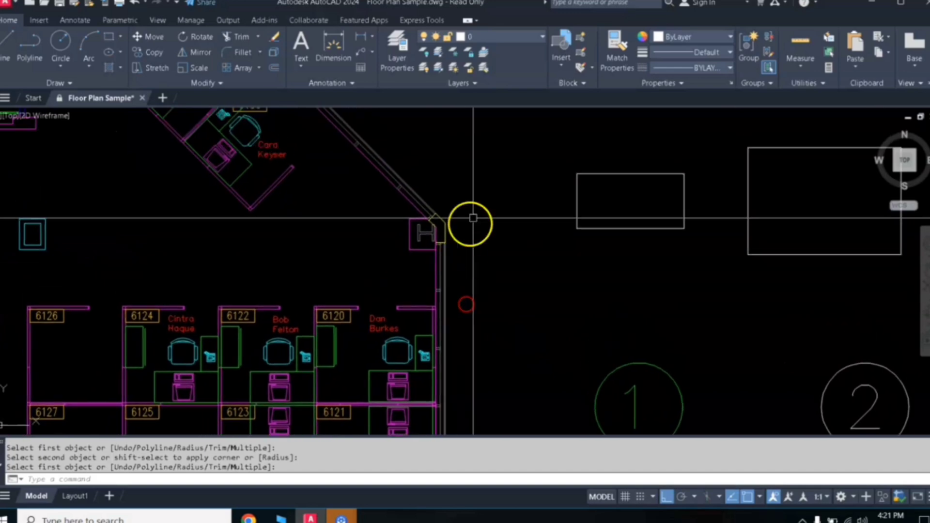
{"action": "middle_click_drag", "start_coordinate": [426, 208], "coordinate": [395, 232]}
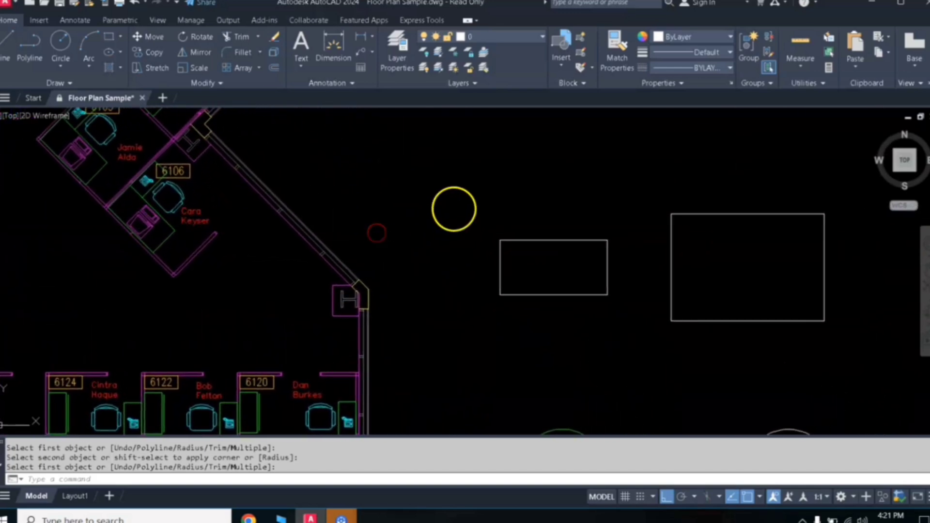
{"action": "middle_click_drag", "start_coordinate": [453, 208], "coordinate": [432, 221]}
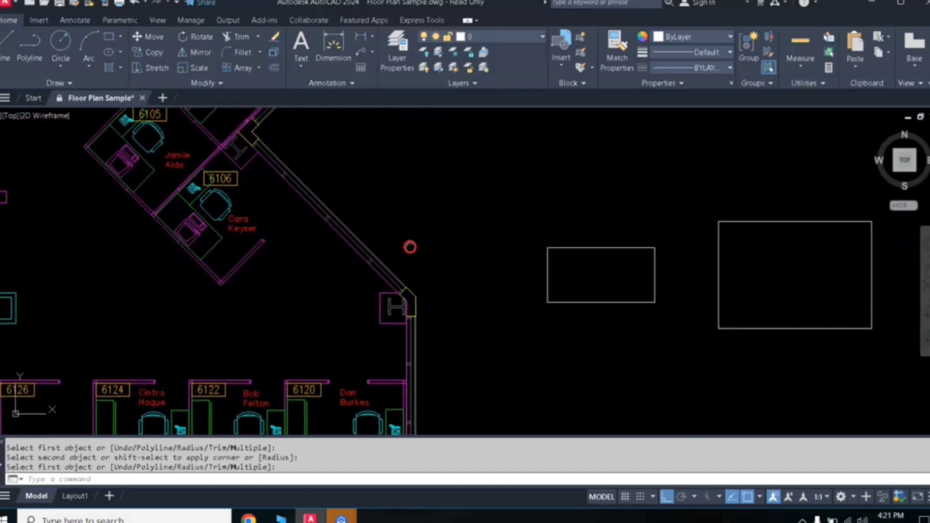